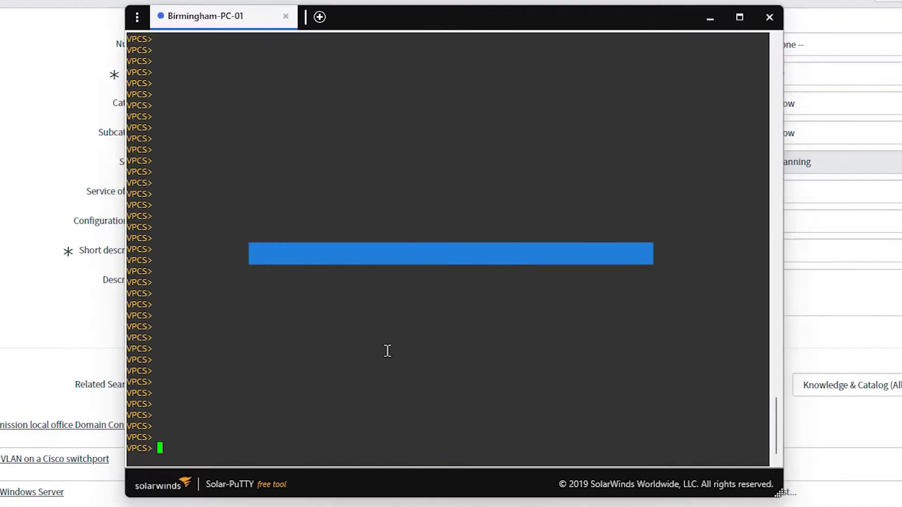
- Ping 10.168.132.100 (host unreachable, stopped), then ping 172.17.132.100, which returns five successful replies
text(ping )
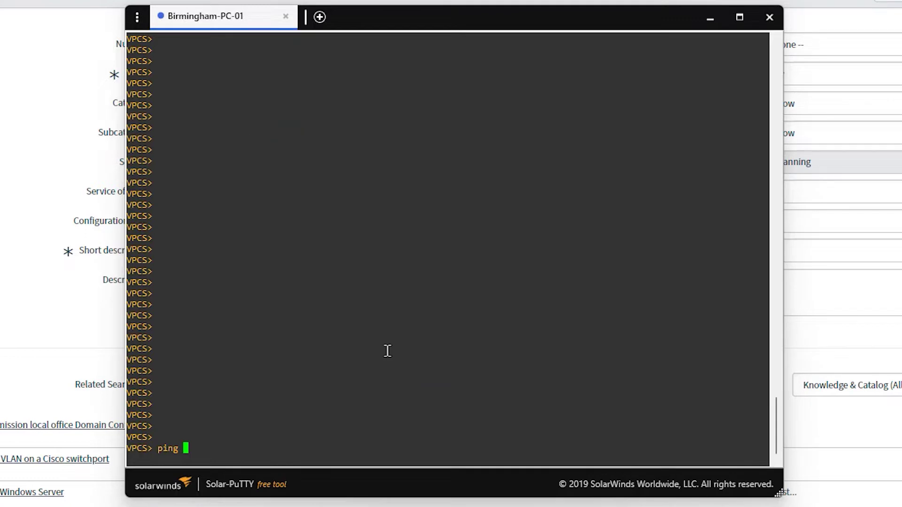
text(10.168.132.10)
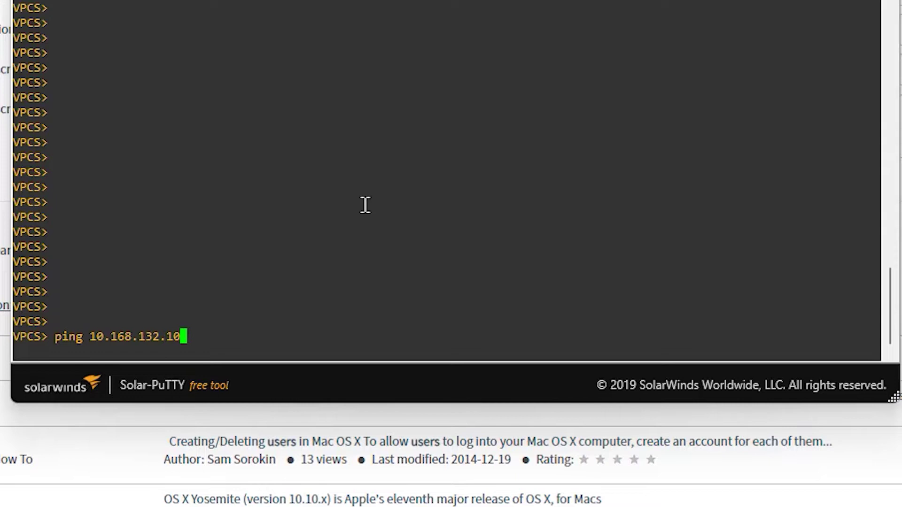
text(0)
key(Return)
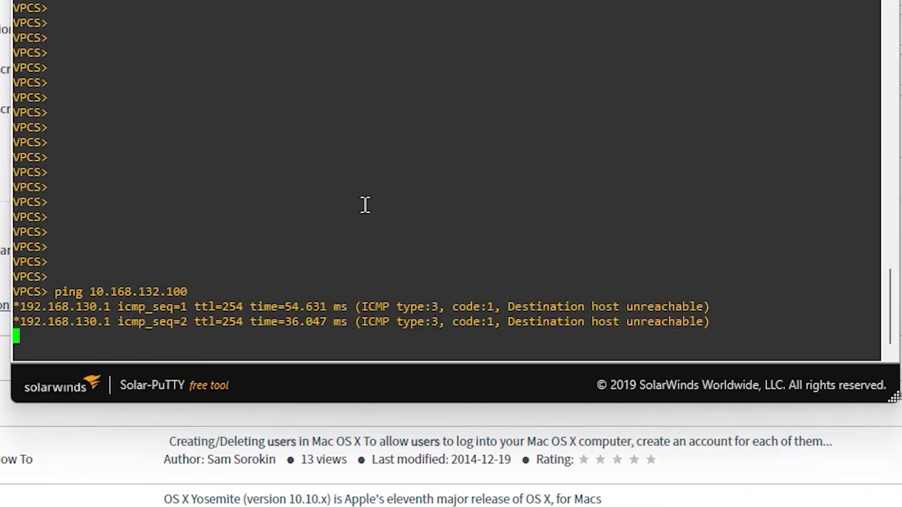
key(ctrl+c)
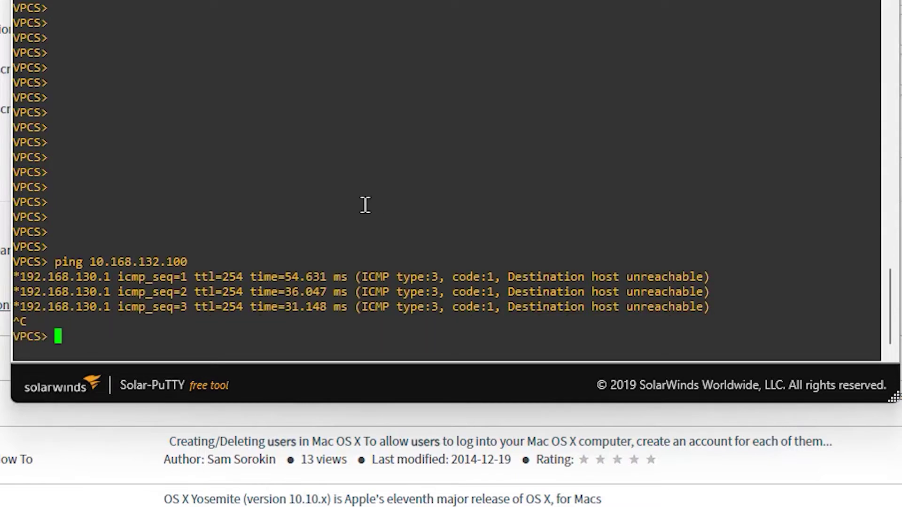
text(ping 172)
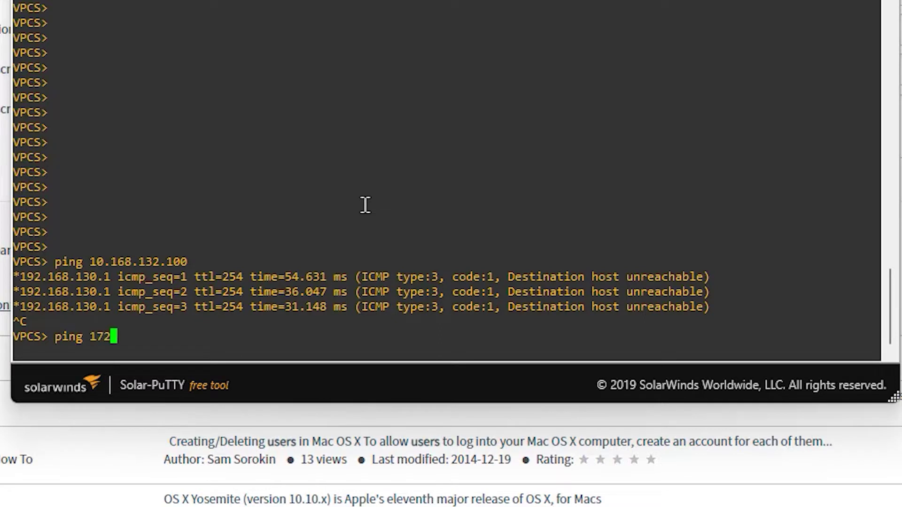
text(.17.132)
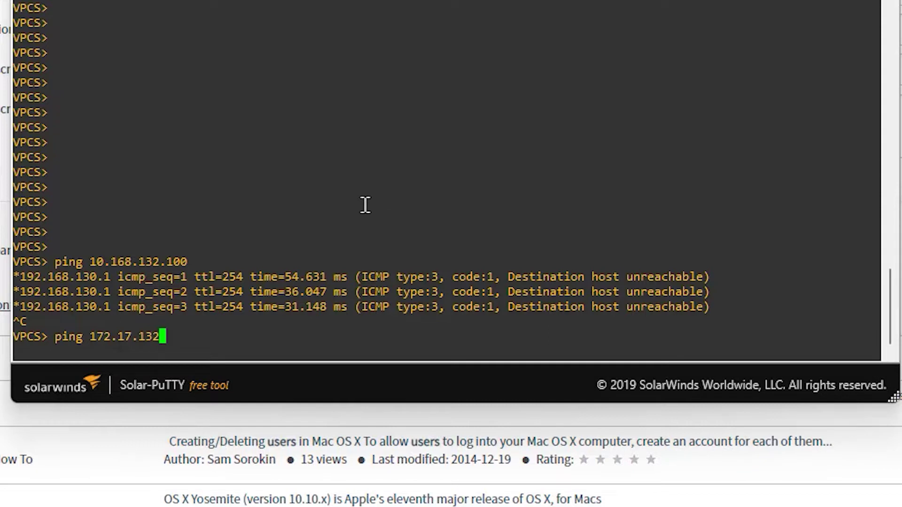
text(.100)
key(Return)
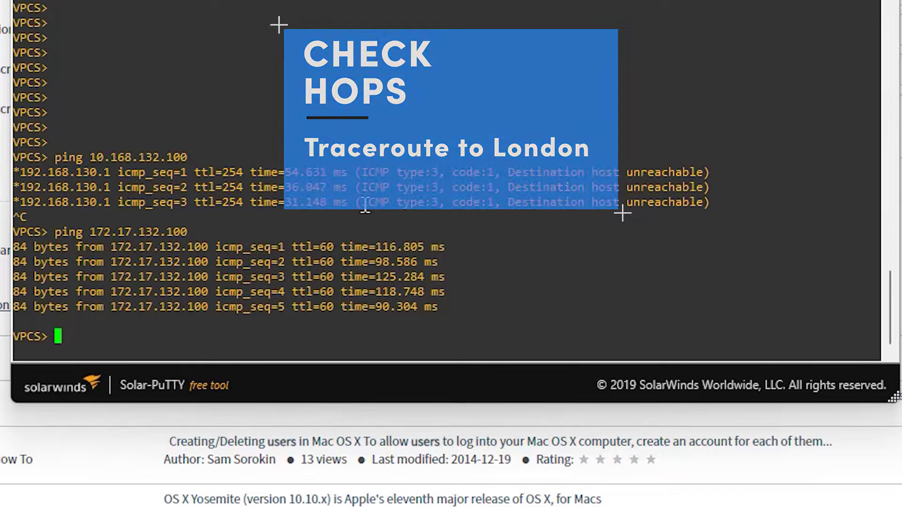
- Trace the route to 172.17.132.100 and highlight the first-hop address 172.17.130.1
text(trace)
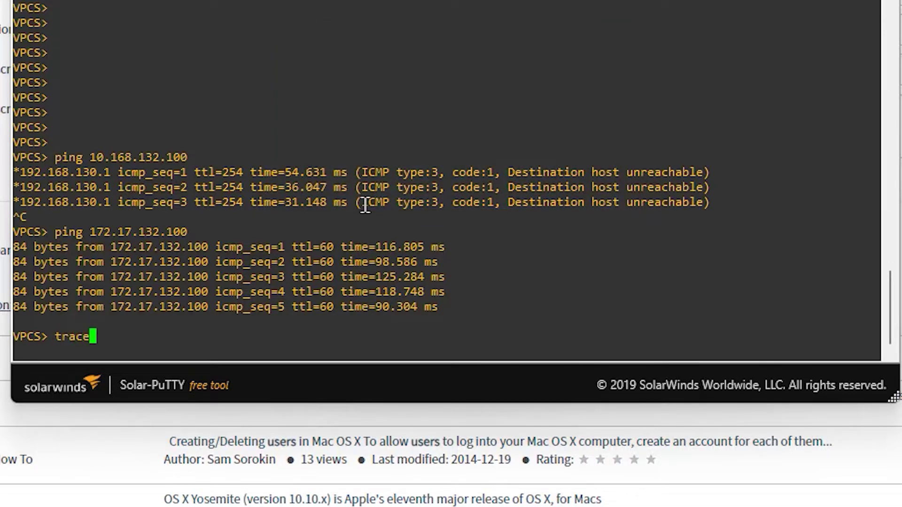
text( 172.1)
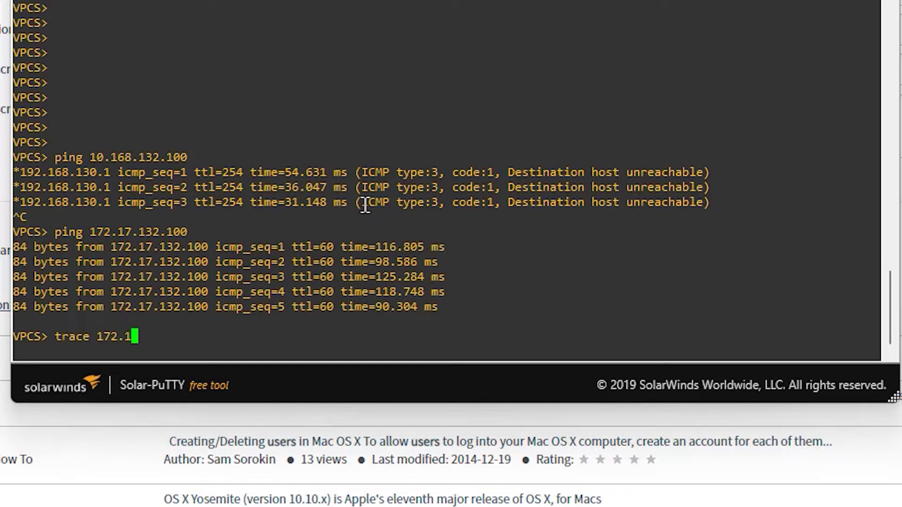
text(7.132.1)
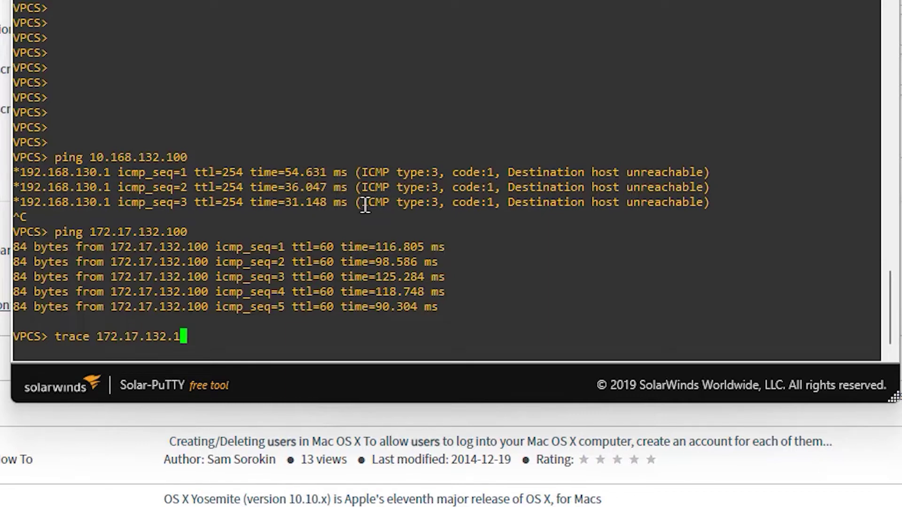
text(00)
key(Return)
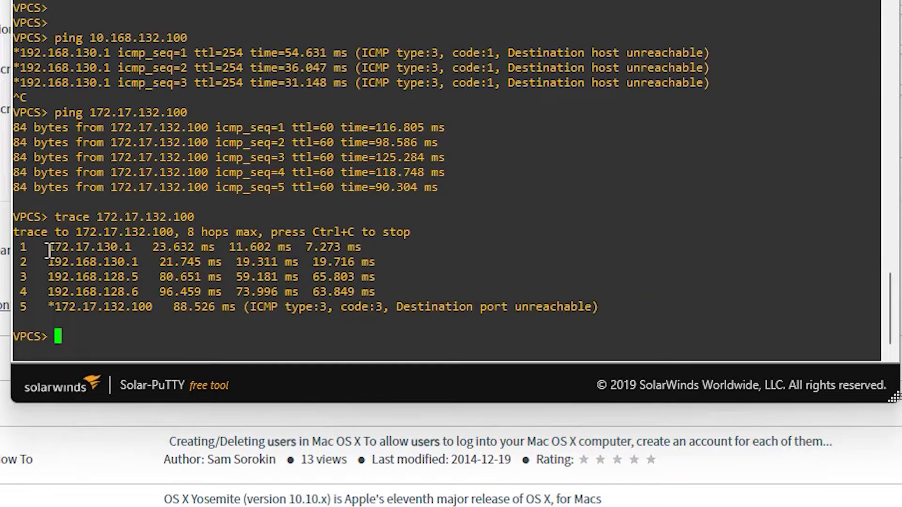
drag(47, 247, 126, 247)
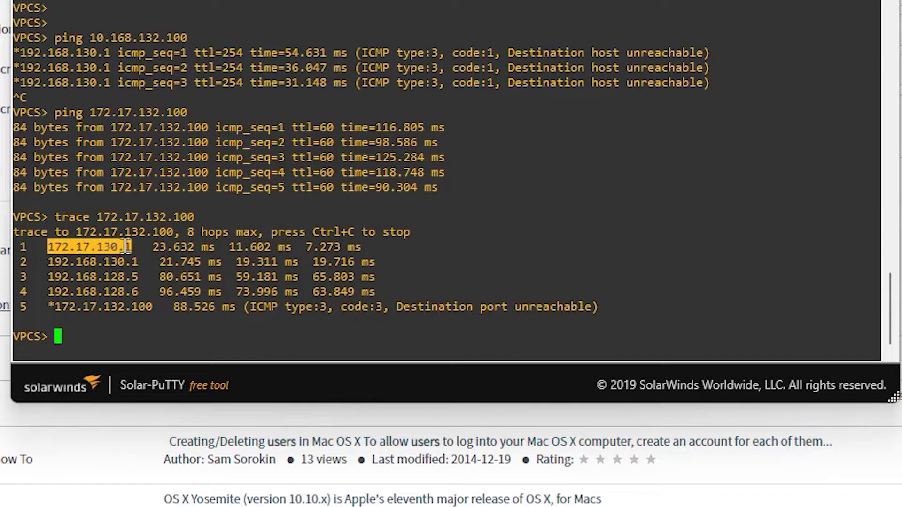
click(104, 276)
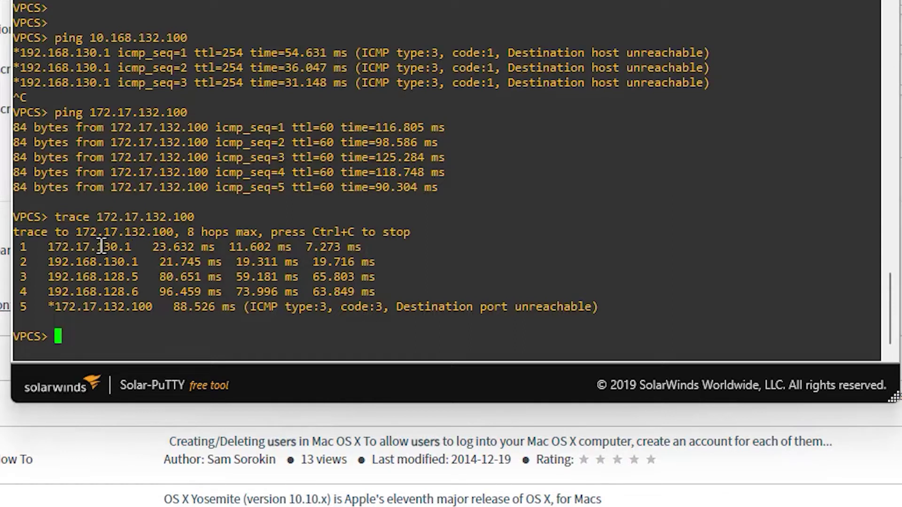
mouse_move(49, 248)
mouse_down()
mouse_move(144, 232)
mouse_move(138, 246)
mouse_up()
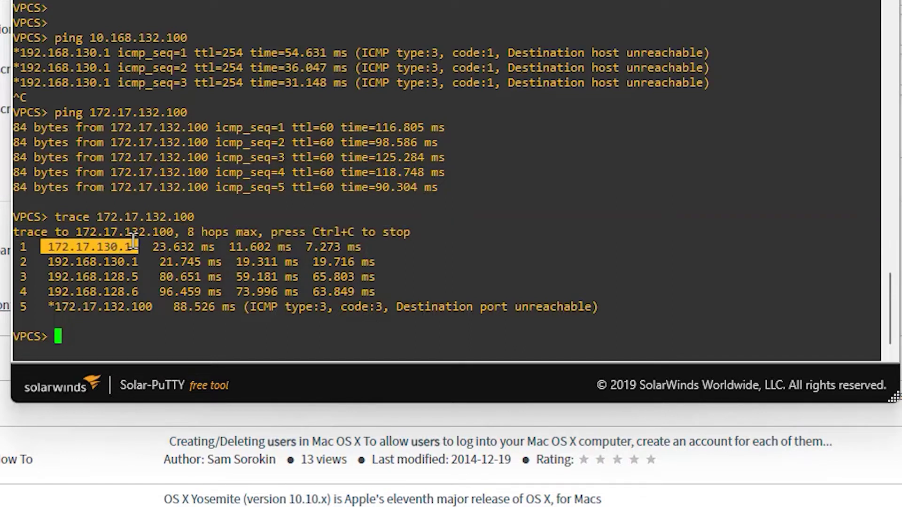
click(109, 252)
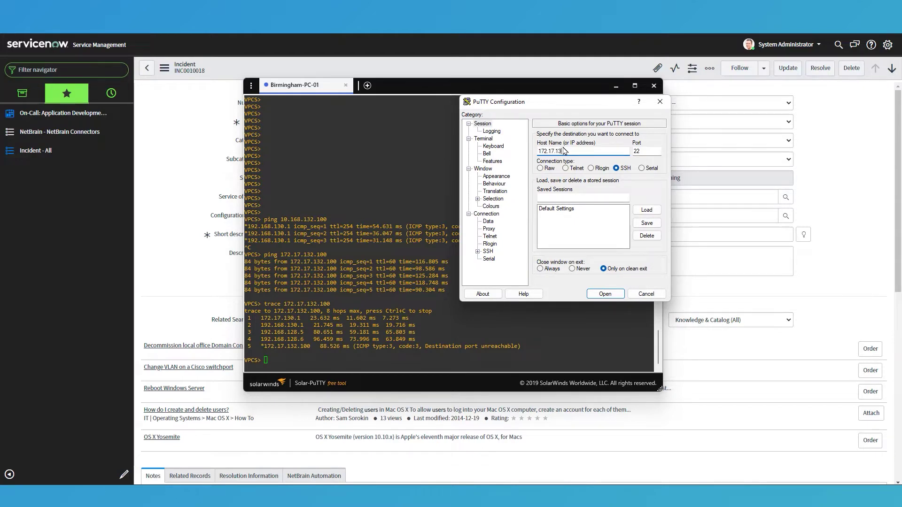
- Try an SSH connection to 172.17.130.1, accept the refused-connection error, and close the dead session
click(608, 295)
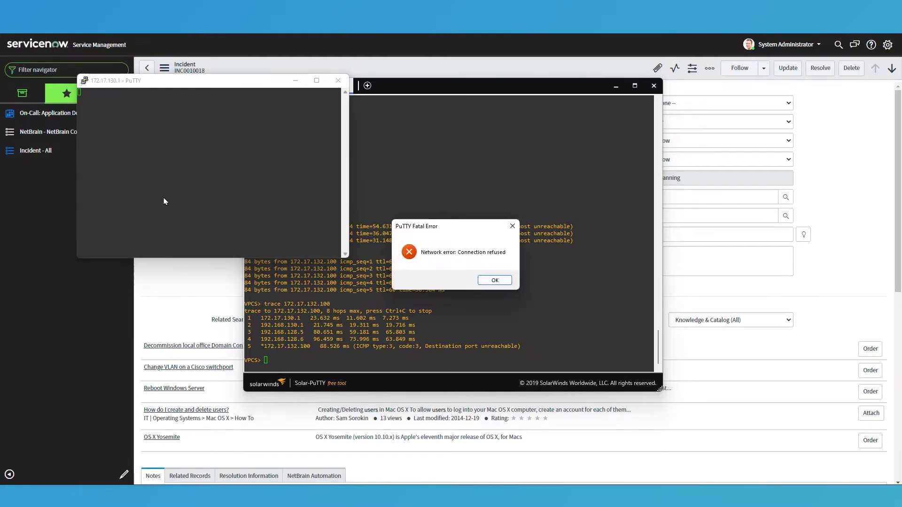
click(496, 279)
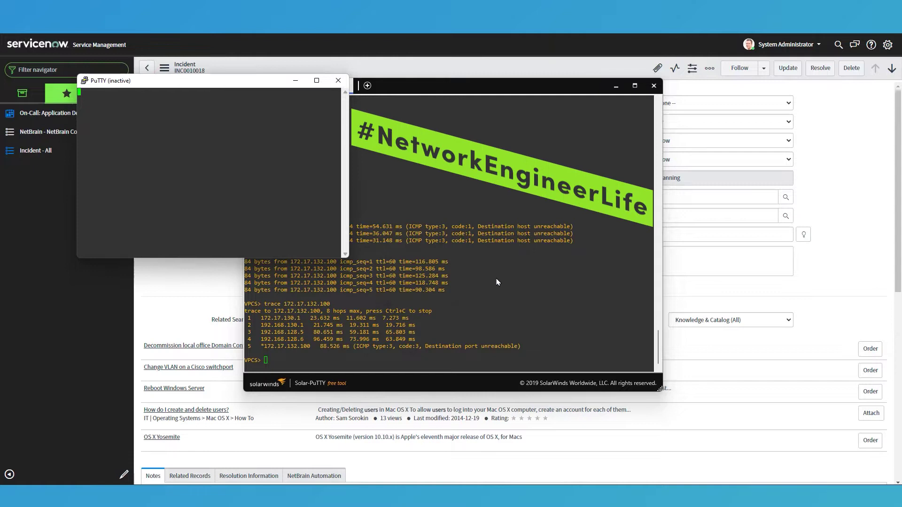
click(338, 80)
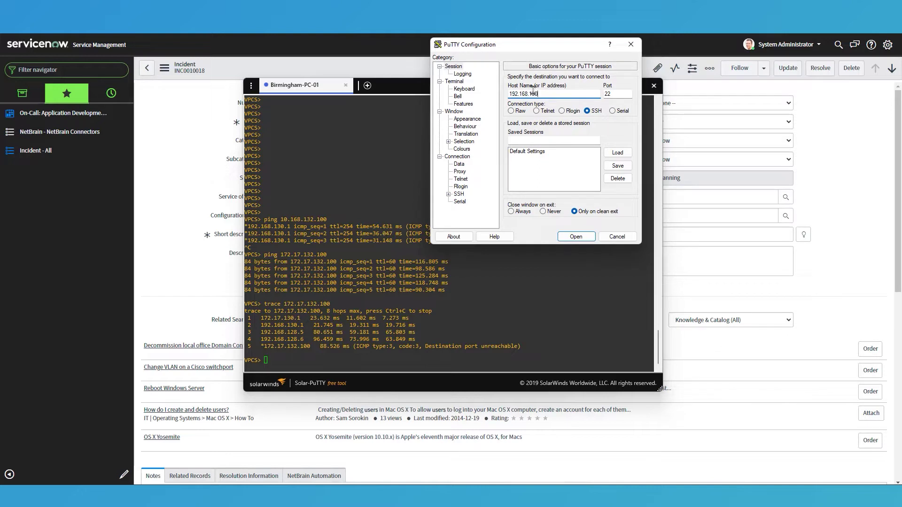
- Open a session to 192.168.130.1 and start a new PuTTY session from its window menu
click(576, 237)
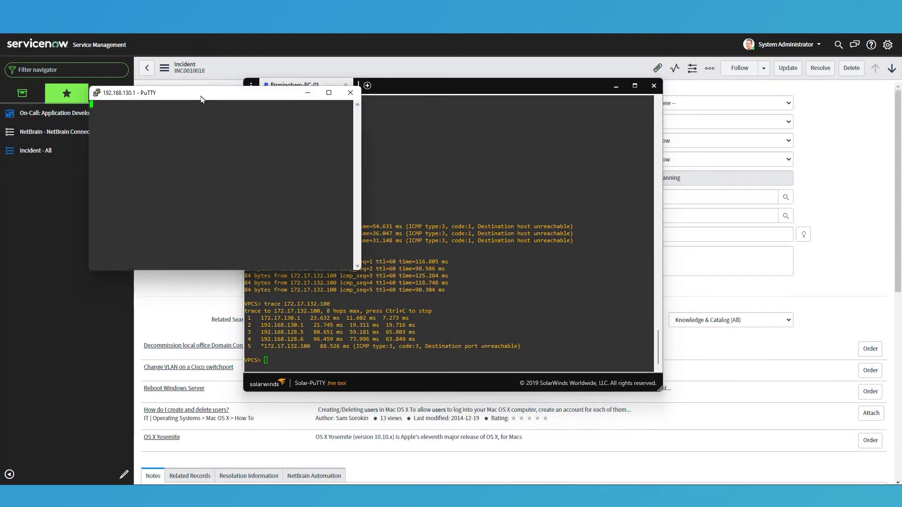
right_click(201, 98)
click(246, 188)
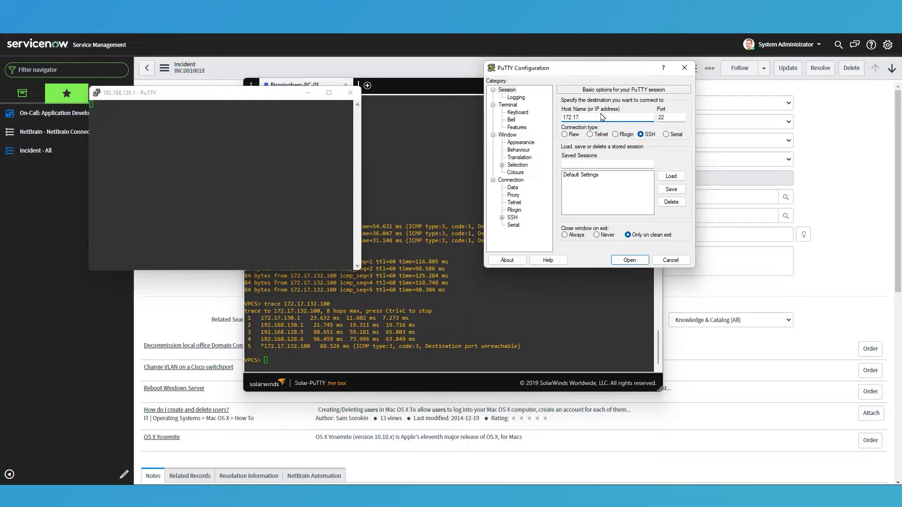
- Connect to 172.17.130.1 over Telnet instead of SSH
click(603, 117)
text(172.17.130.1)
click(590, 134)
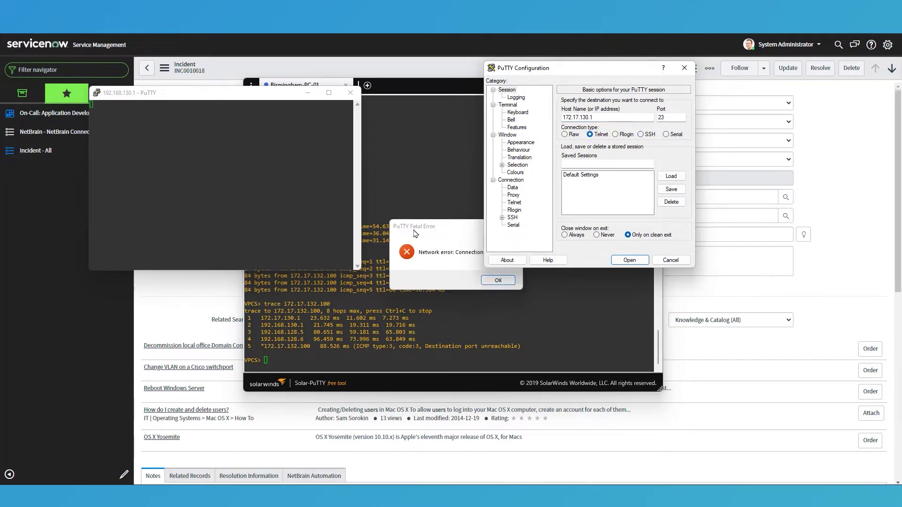
click(492, 279)
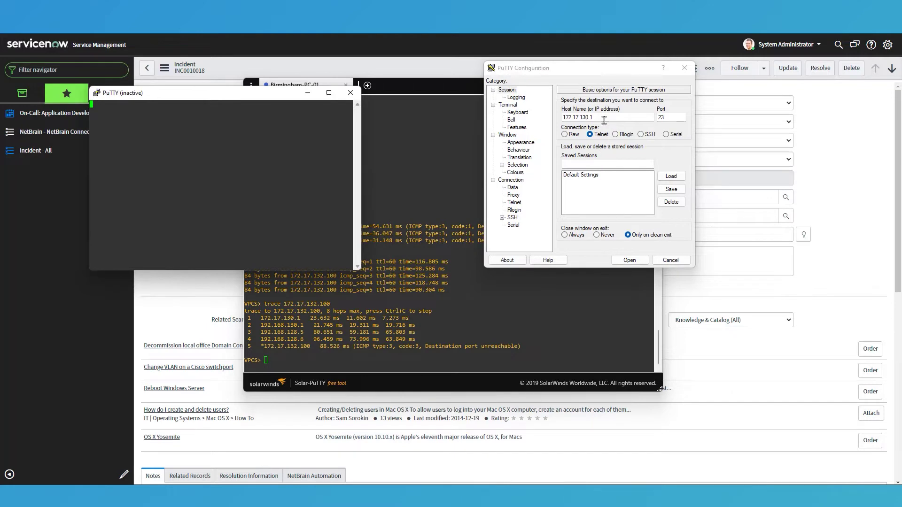
click(632, 261)
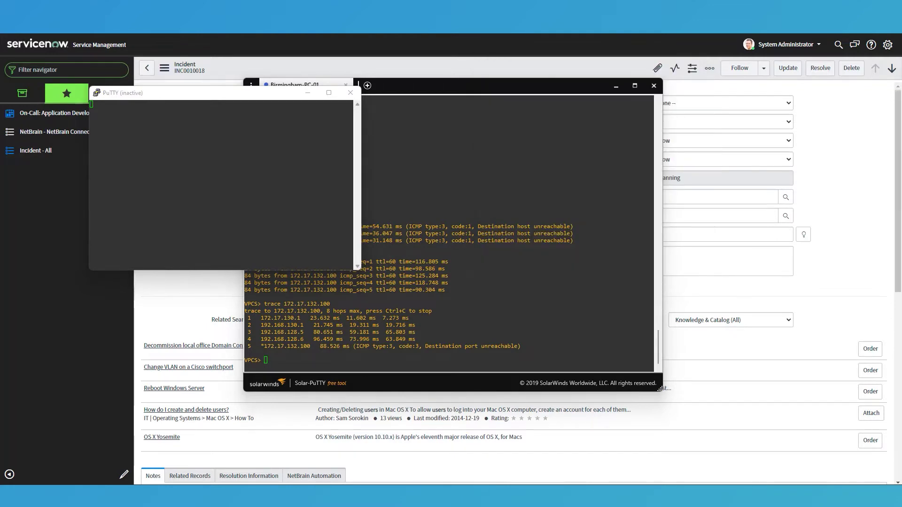
- Close the inactive PuTTY window and attempt a login with the admin username, which is rejected
click(351, 94)
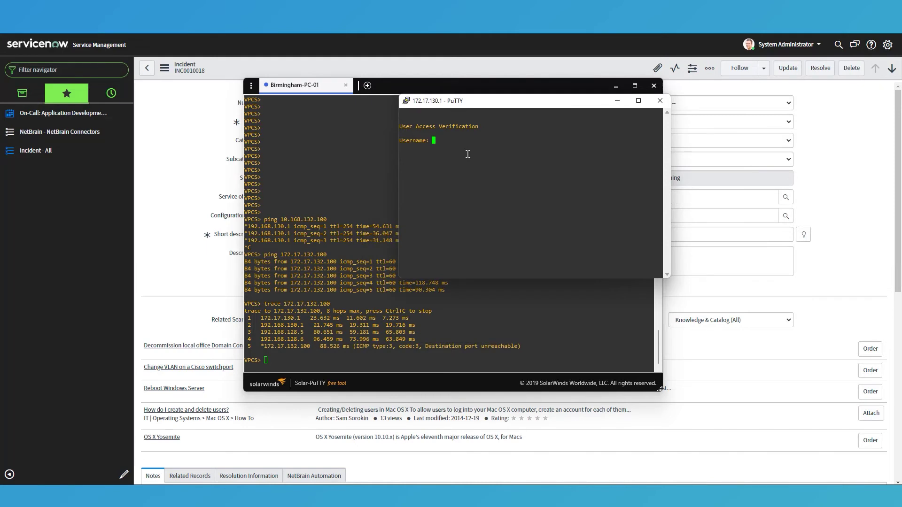
text(admin)
key(Return)
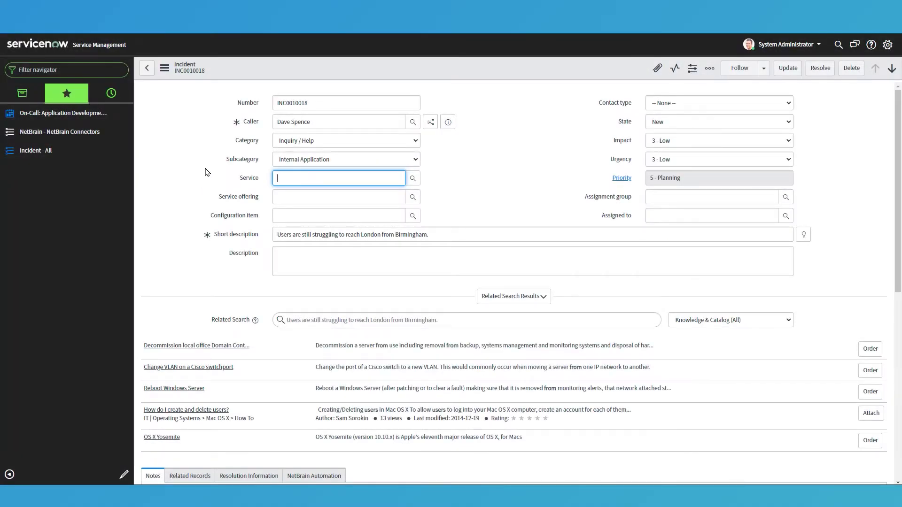
- Show the incident's NetBrain diagnosis log and open linked incident 10000Z in NetBrain
click(274, 198)
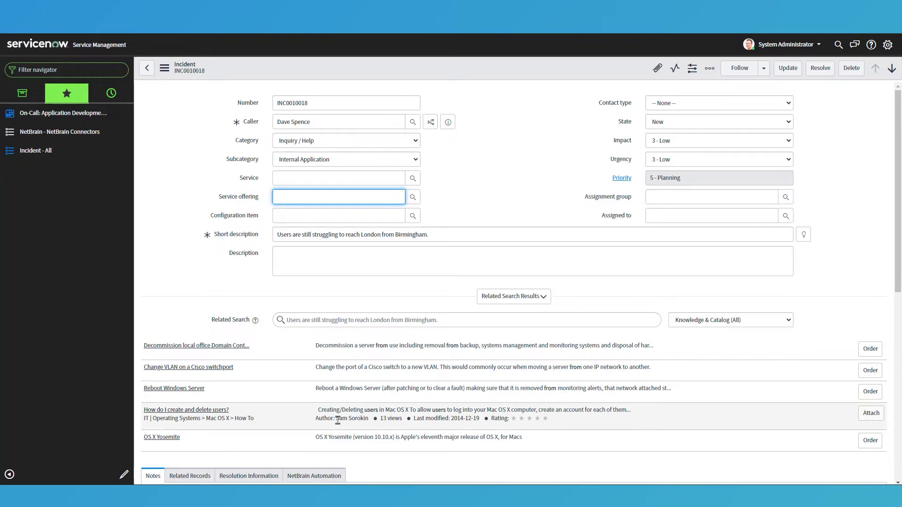
scroll(336, 416, down, 2)
click(313, 382)
scroll(483, 402, down, 1)
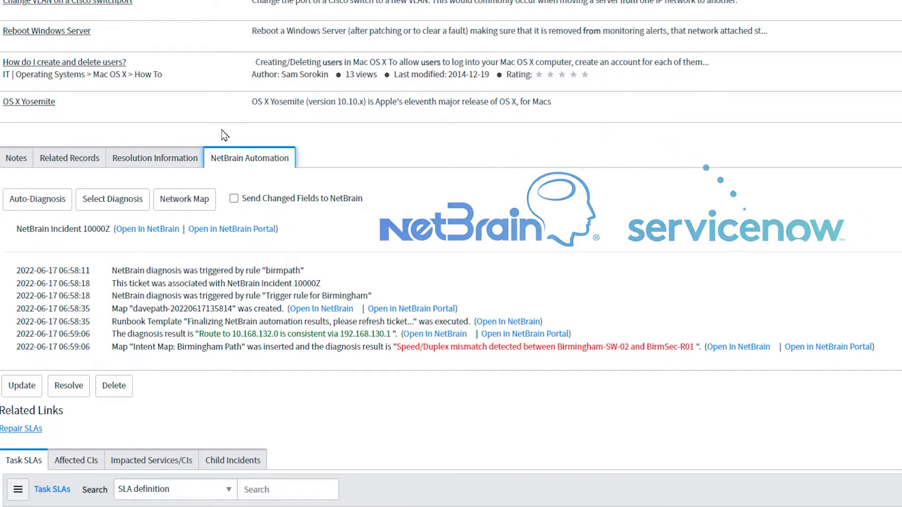
click(137, 234)
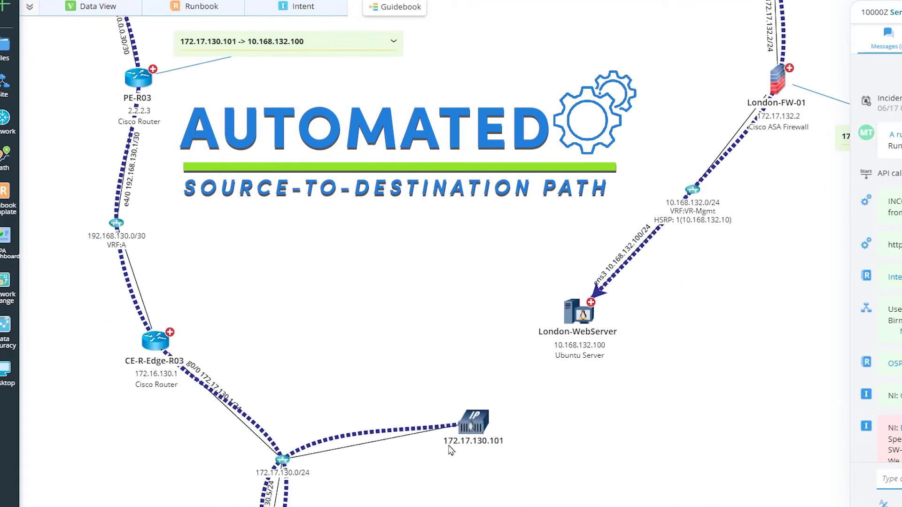
- Pan the path map to follow the route up to CE-R-HO-R01 and P-R03
drag(231, 258, 234, 412)
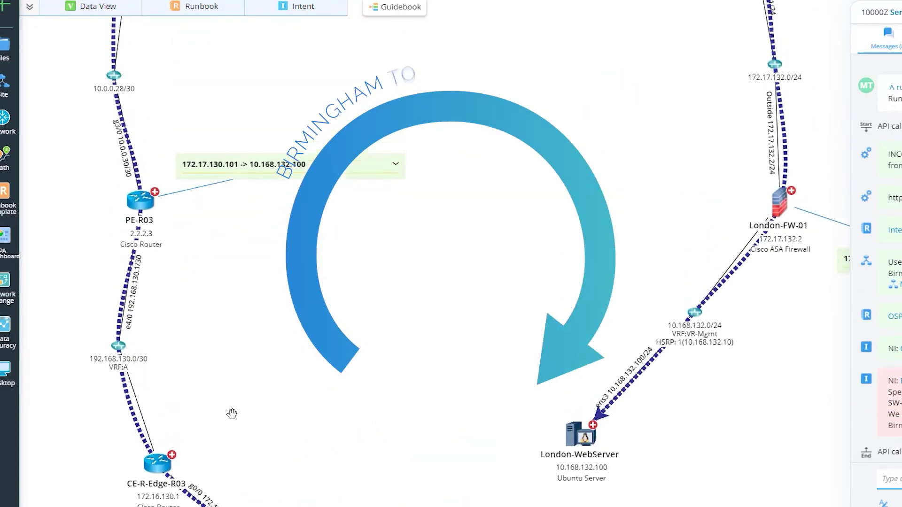
drag(512, 171, 508, 257)
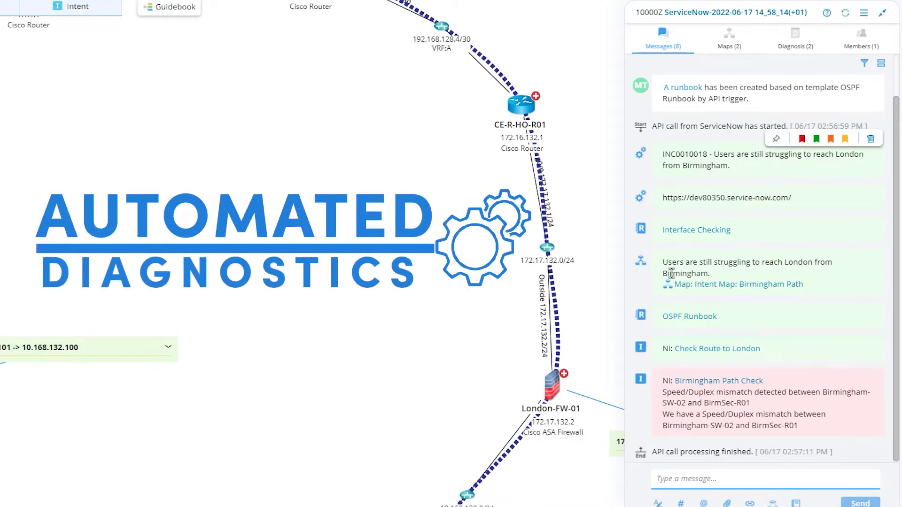
click(712, 350)
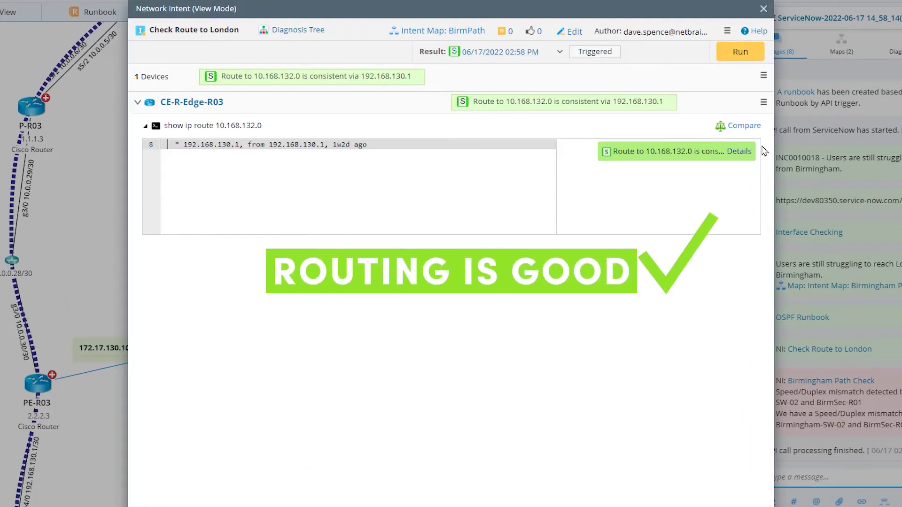
click(737, 156)
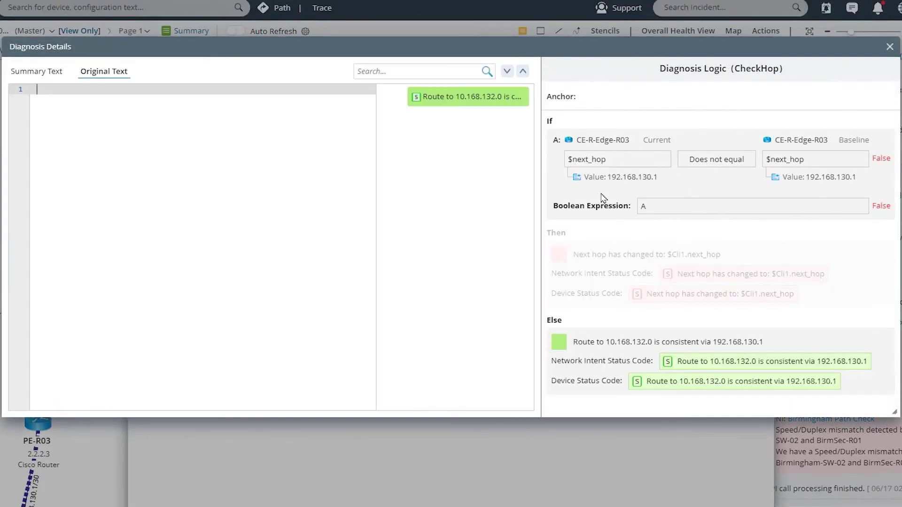
mouse_move(613, 181)
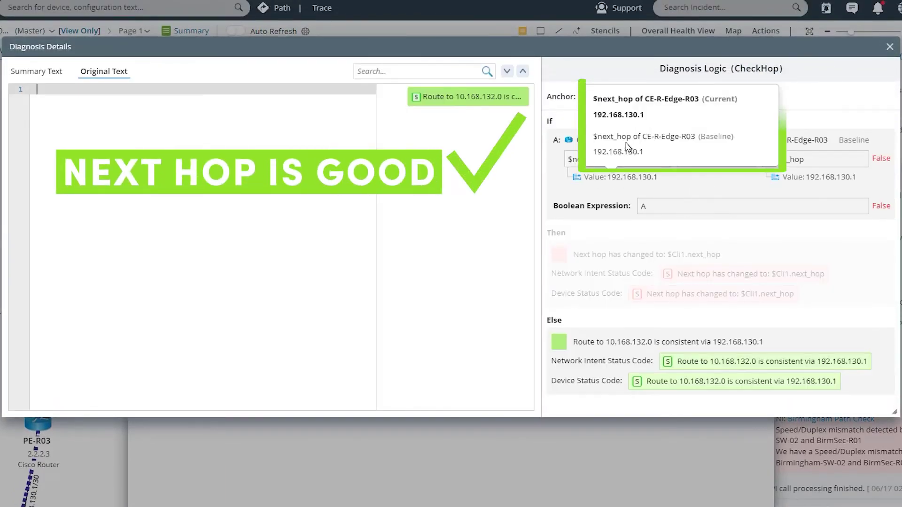
click(890, 47)
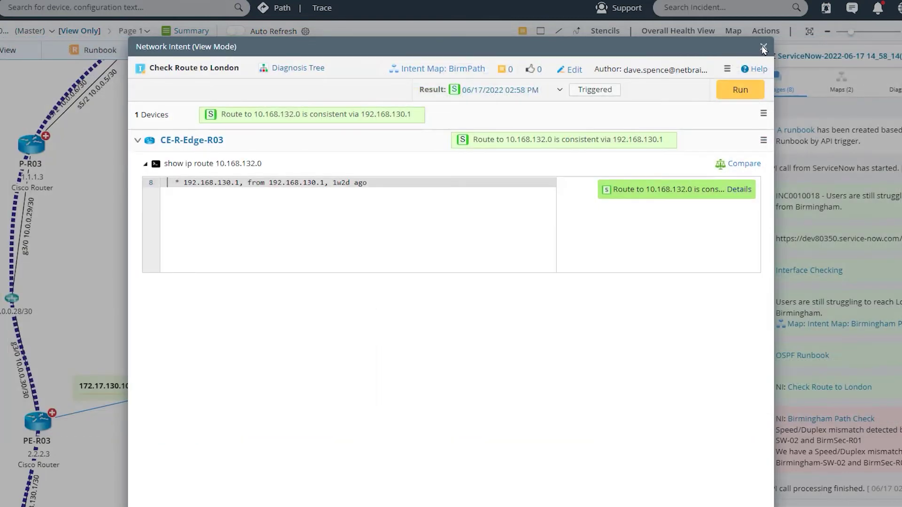
click(763, 48)
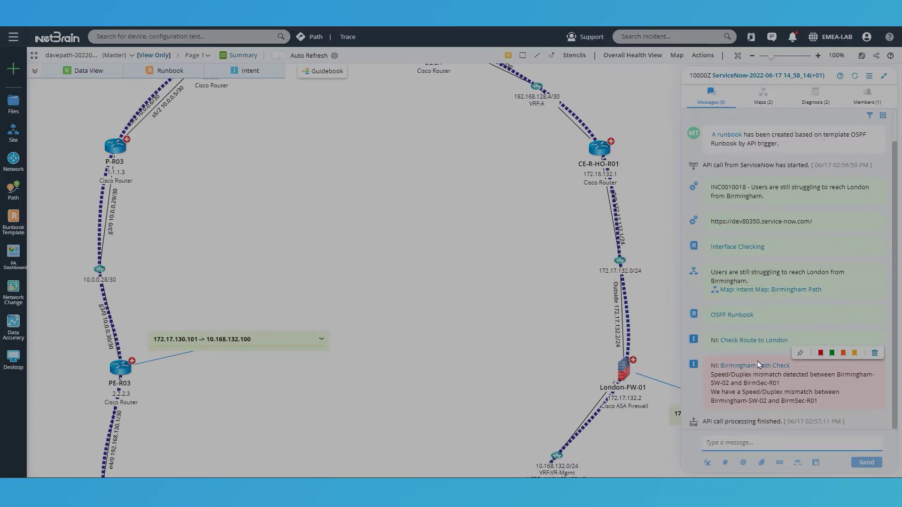
- Inspect Birmingham Path Check mismatch: Birmingham-SW-02 Half Duplex 100Mbps versus BirmSec-R01 Full Duplex 1000Mbps
click(759, 365)
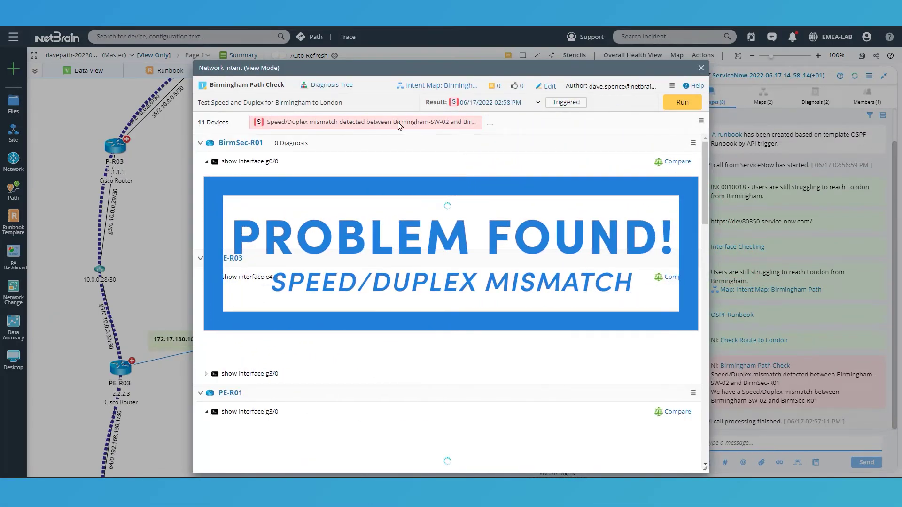
scroll(457, 316, down, 1)
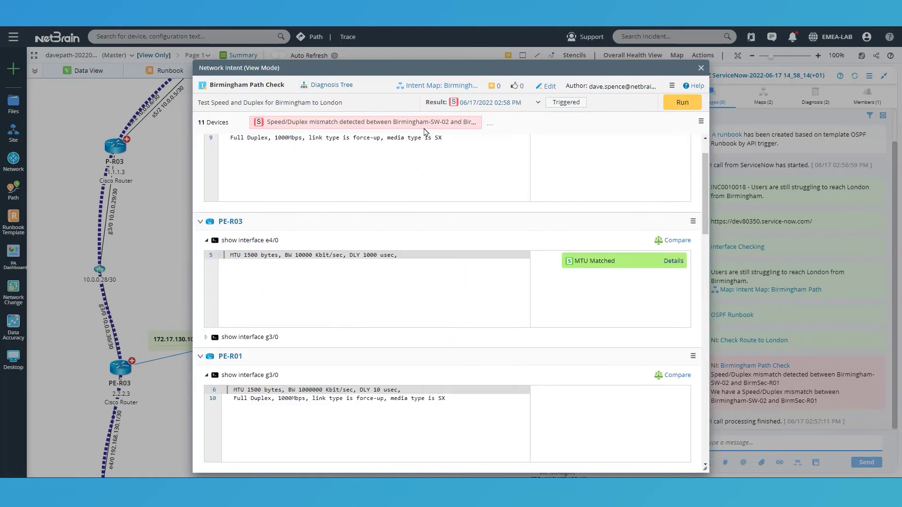
scroll(594, 394, down, 4)
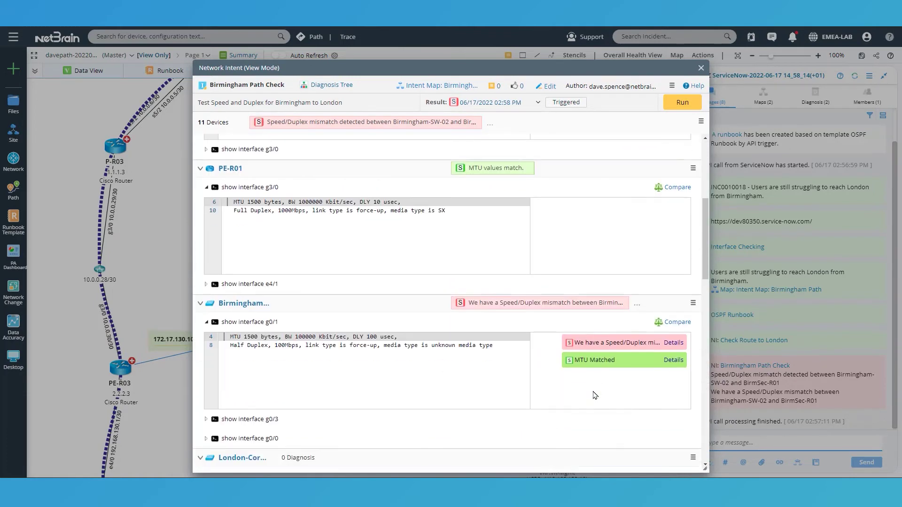
click(673, 343)
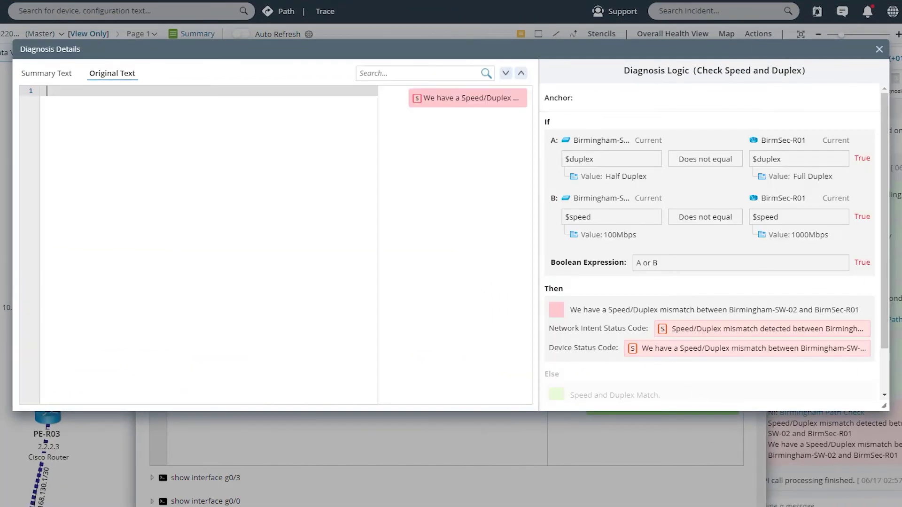
scroll(884, 237, down, 1)
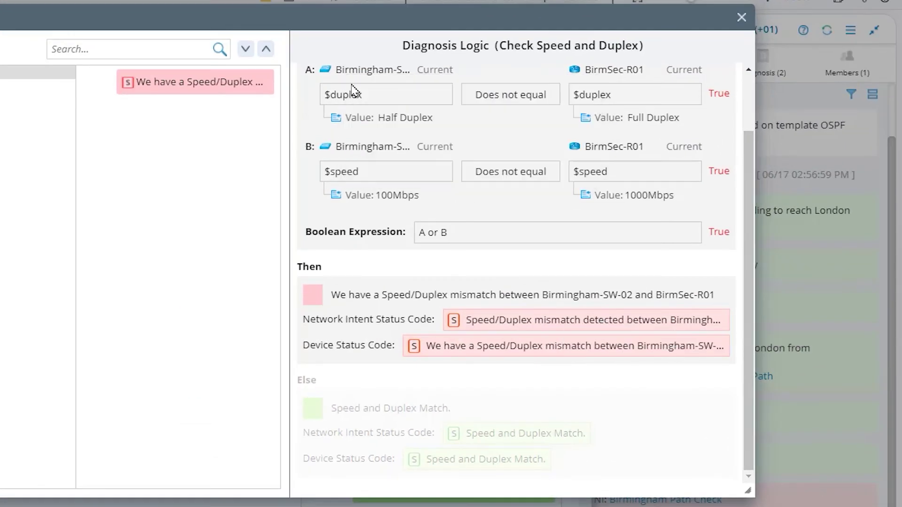
mouse_move(345, 121)
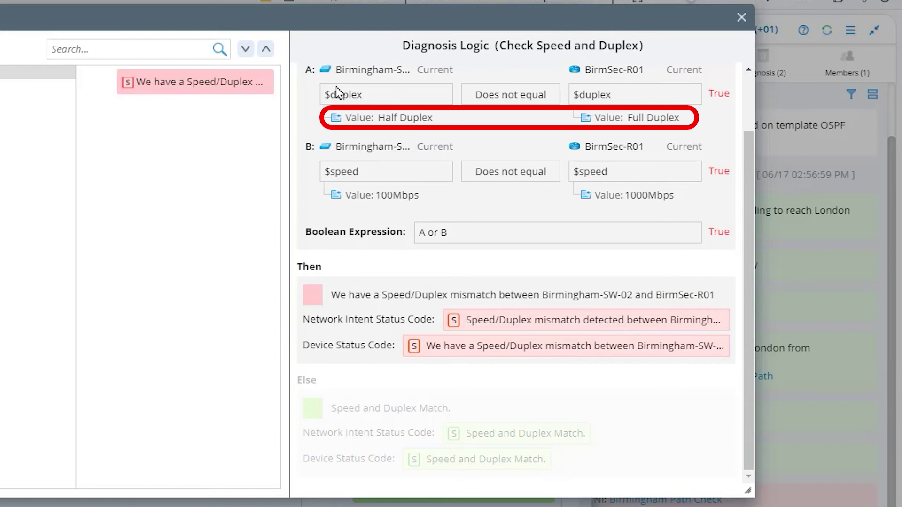
mouse_move(657, 116)
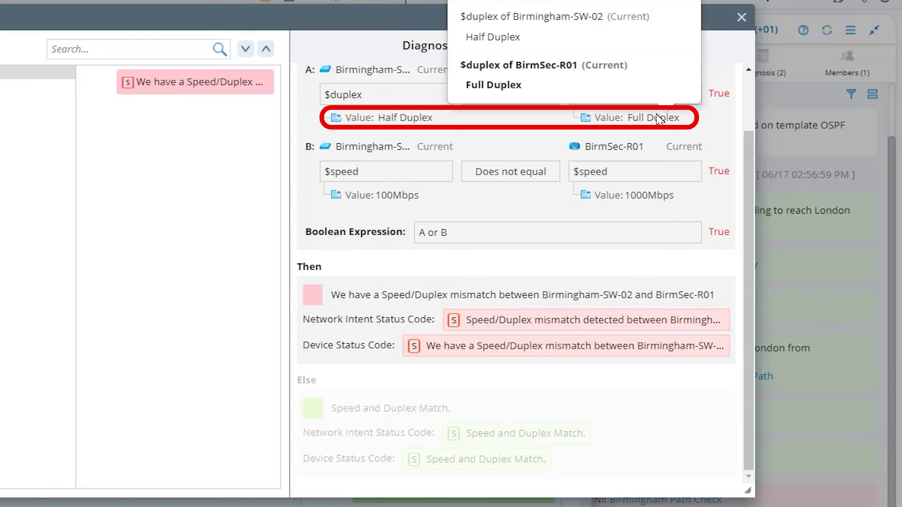
mouse_move(682, 212)
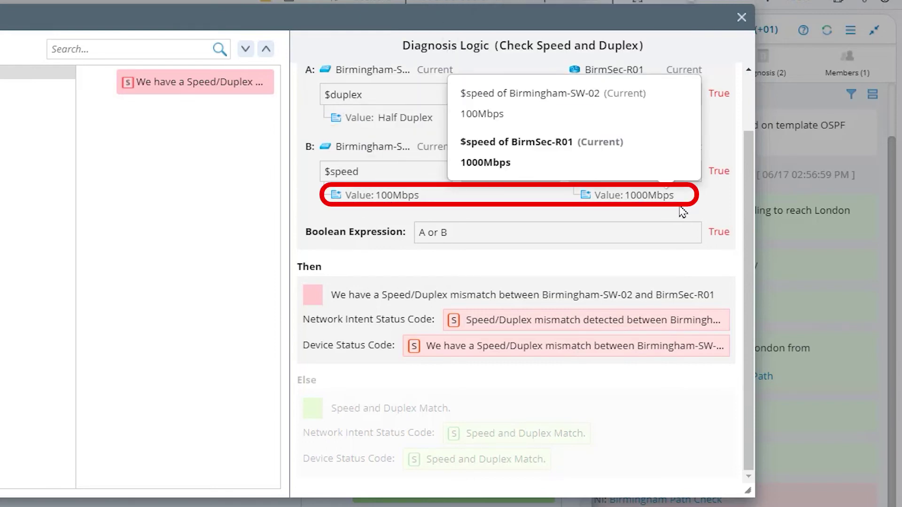
click(740, 21)
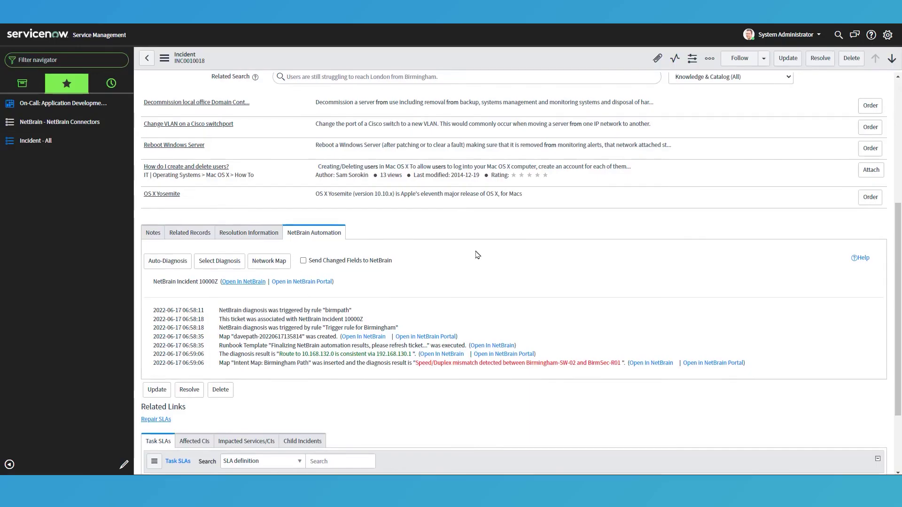
- Scroll to the top of the ServiceNow incident INC0010018 form
scroll(474, 256, up, 5)
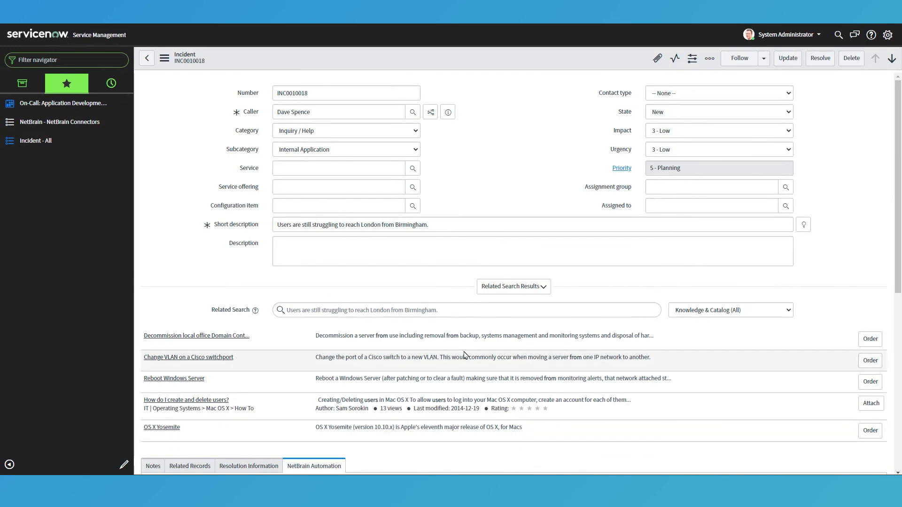